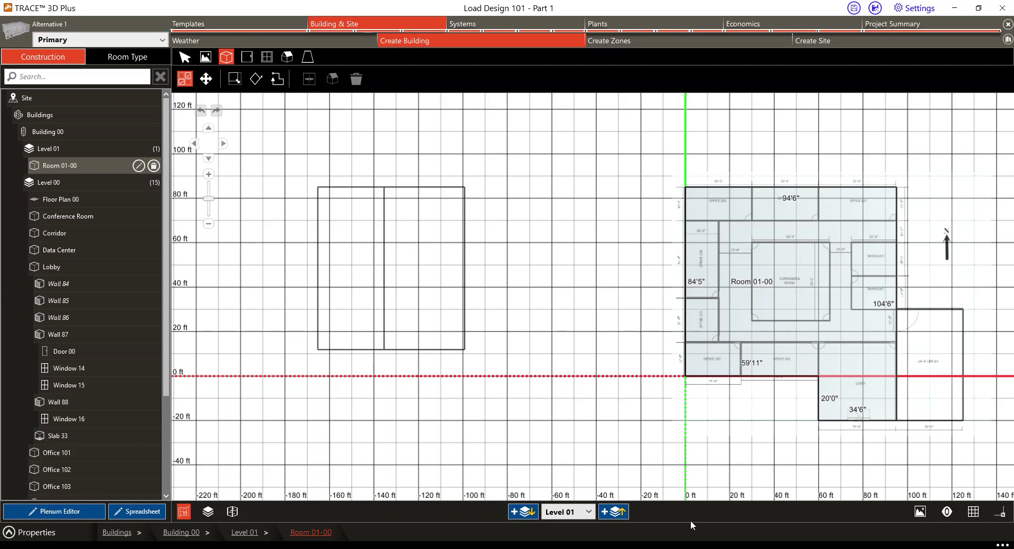
# Switch the floor plan display to Level 00 from the bottom level list.
pyautogui.click(595, 511)
pyautogui.click(570, 541)
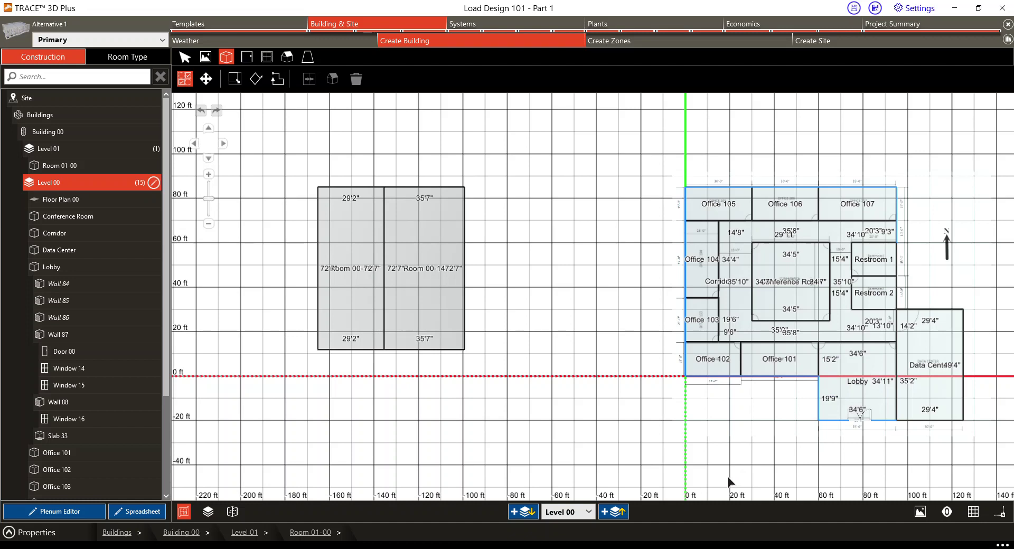
# Turn off Show Grid and Show Interior Lengths in the grid display options.
pyautogui.click(999, 514)
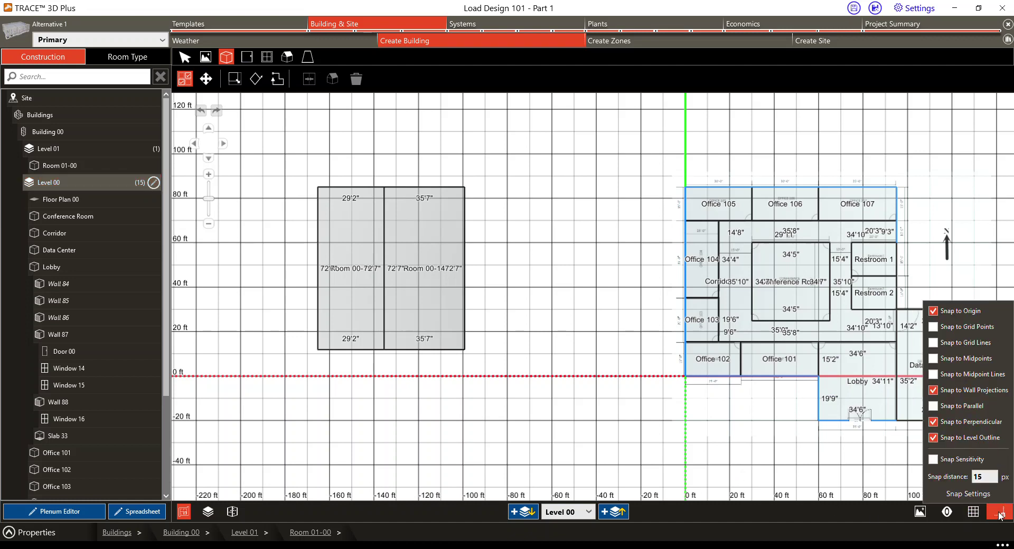
pyautogui.click(975, 513)
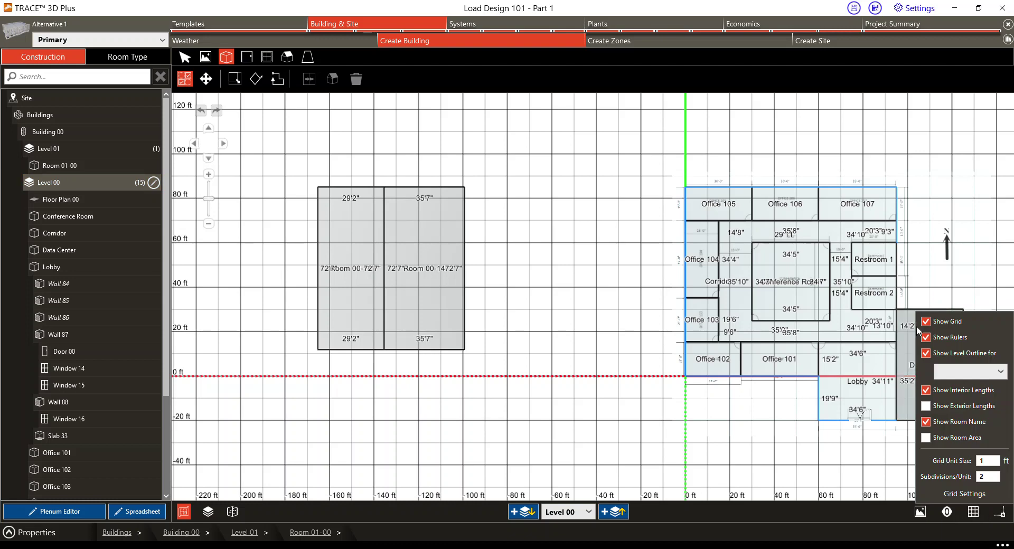
pyautogui.click(973, 513)
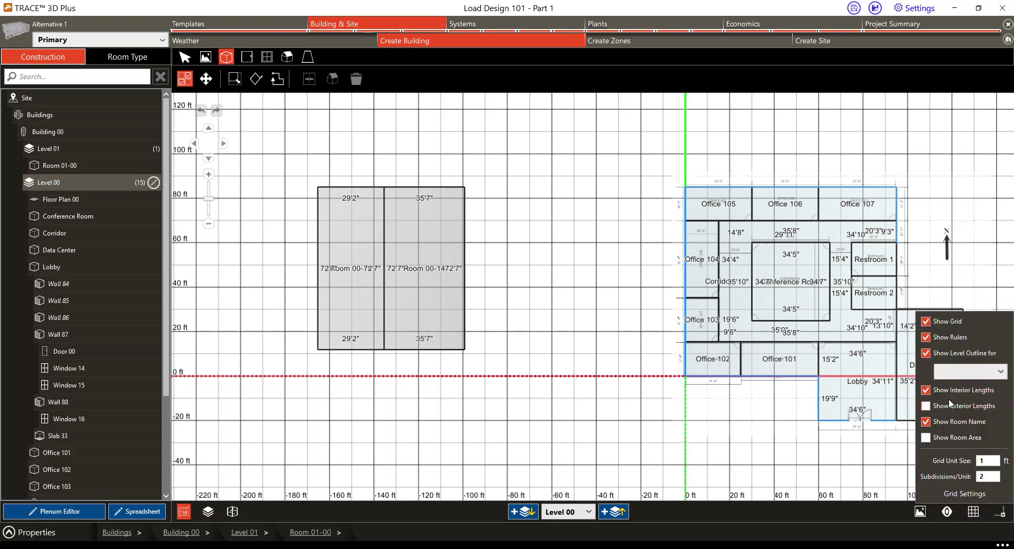
pyautogui.click(927, 321)
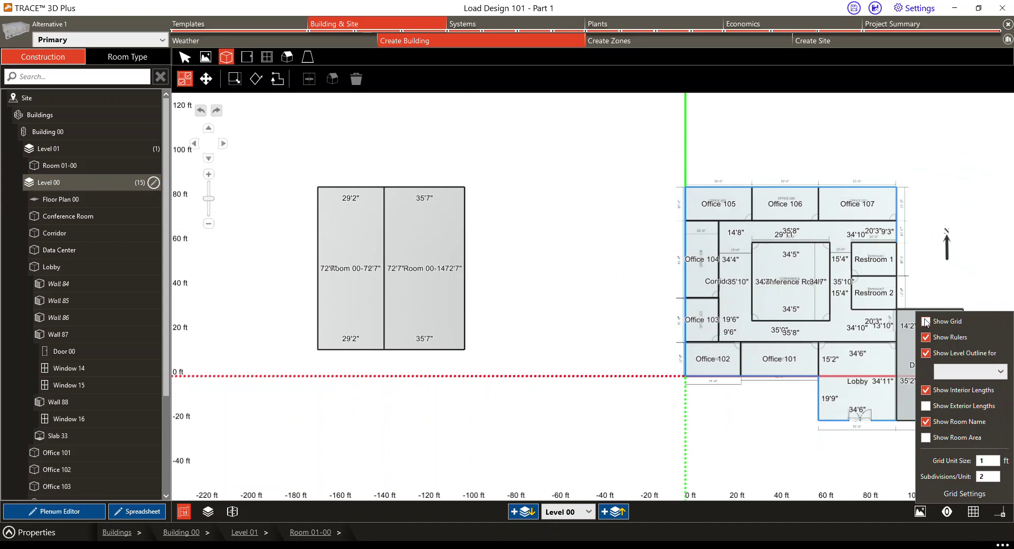
pyautogui.click(926, 391)
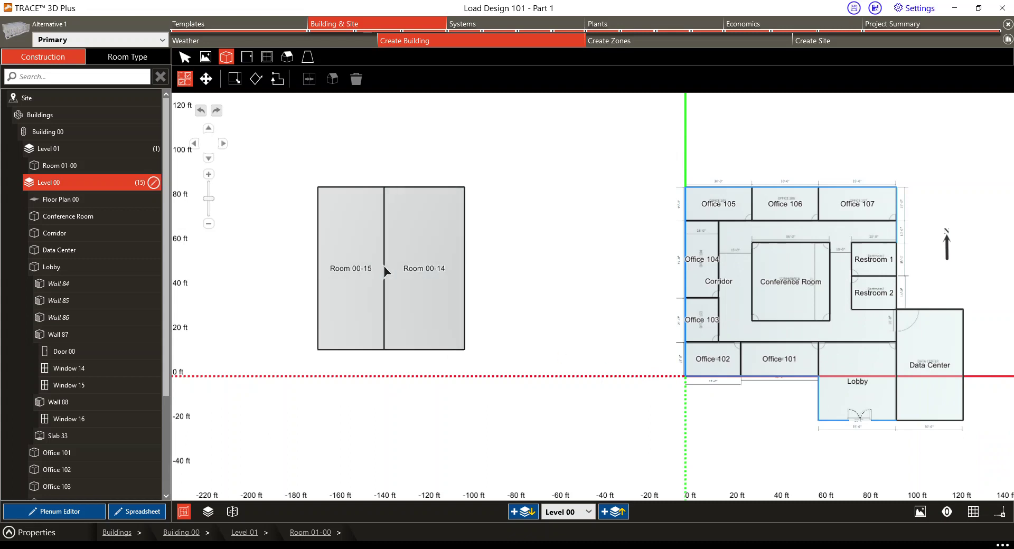
# Switch to the Level 01 plan and pick the rectangle room tool.
pyautogui.click(588, 513)
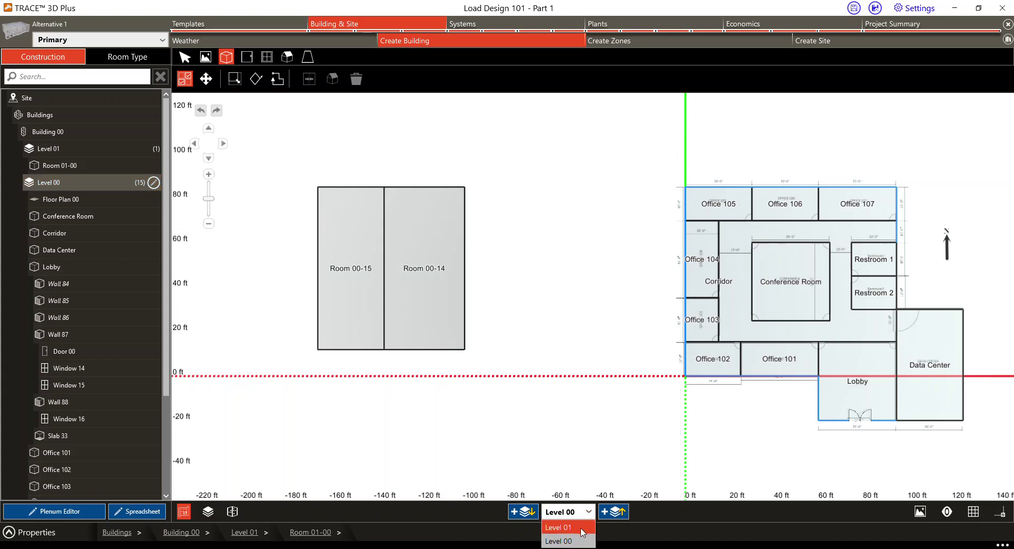
pyautogui.click(582, 528)
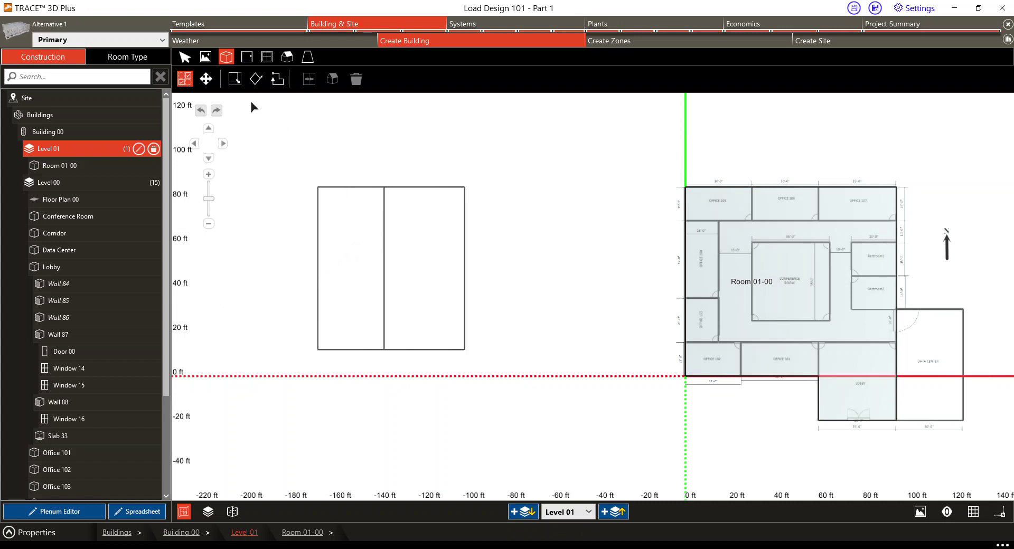
pyautogui.click(234, 79)
# Draw Room 01-01 from the left building's top-left corner to its bottom-right corner.
pyautogui.click(318, 187)
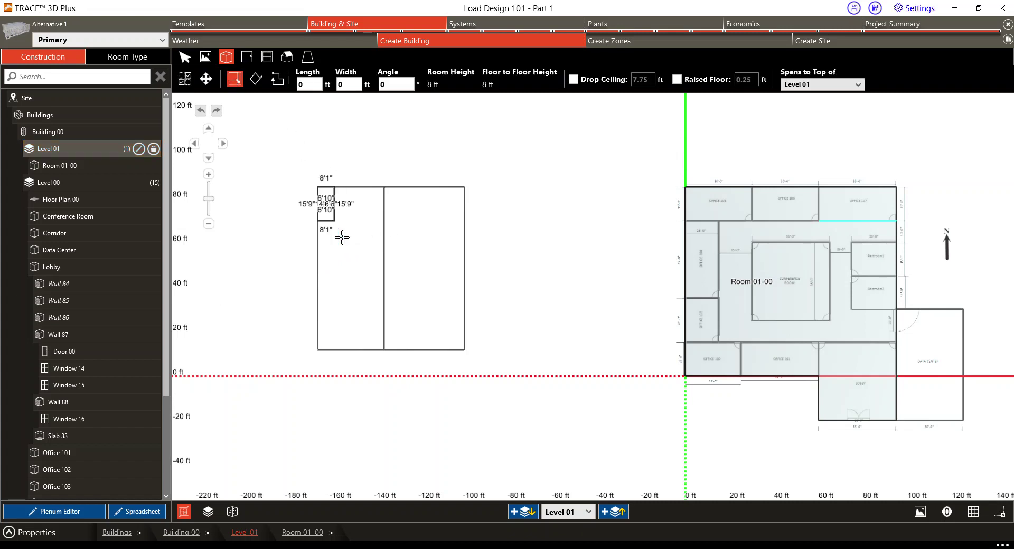
pyautogui.click(465, 349)
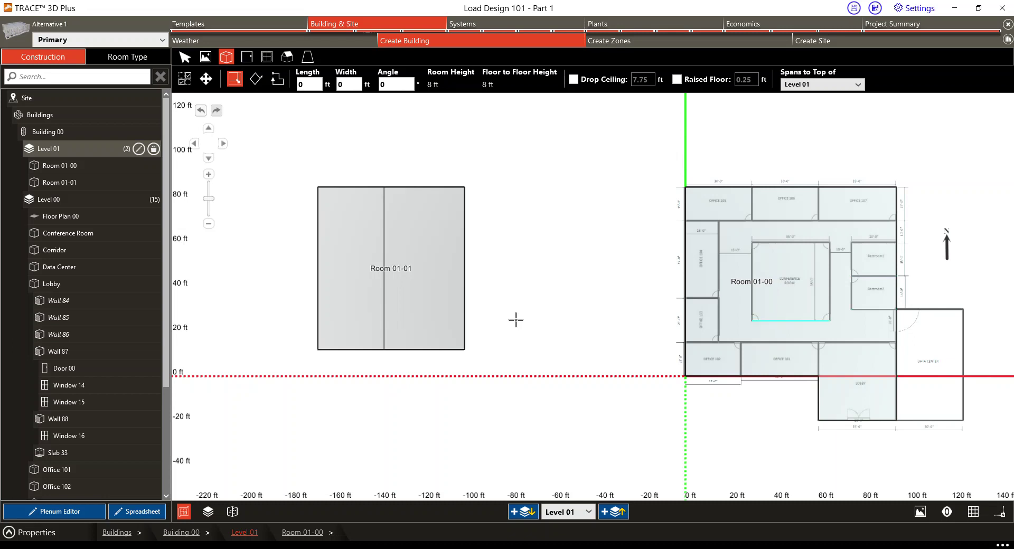
# Apply a gable roof to Room 01-01 and view both buildings in 3D.
pyautogui.click(287, 57)
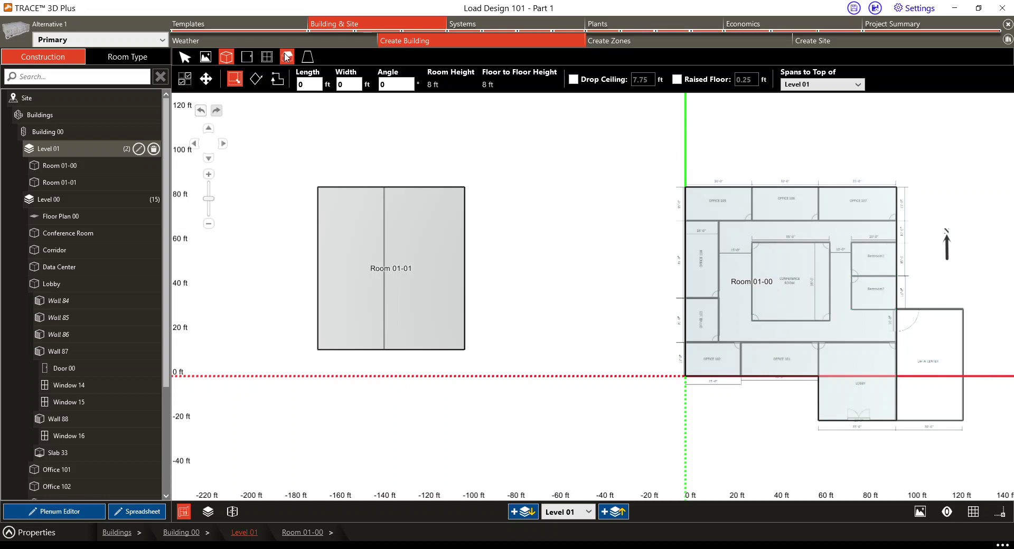
pyautogui.click(228, 78)
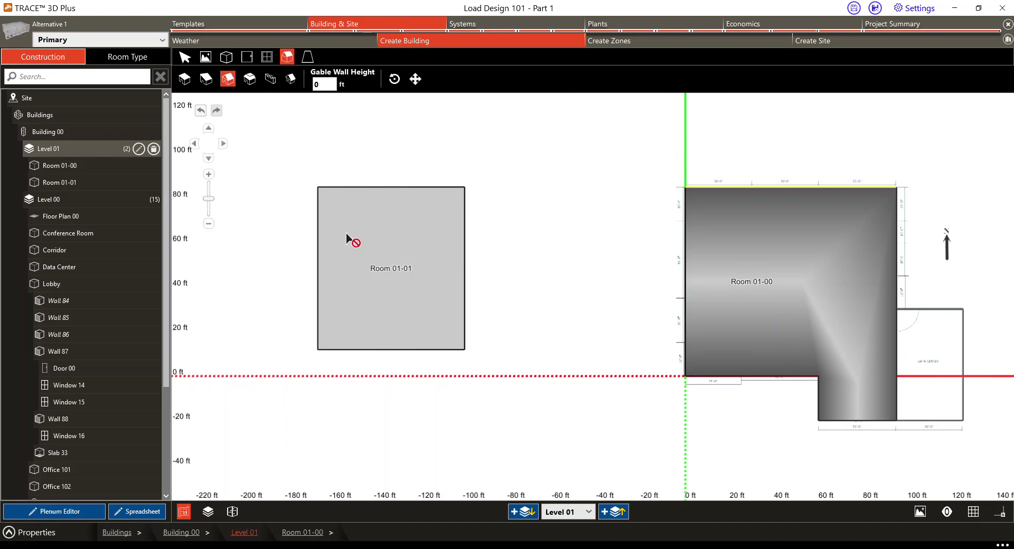
pyautogui.click(395, 266)
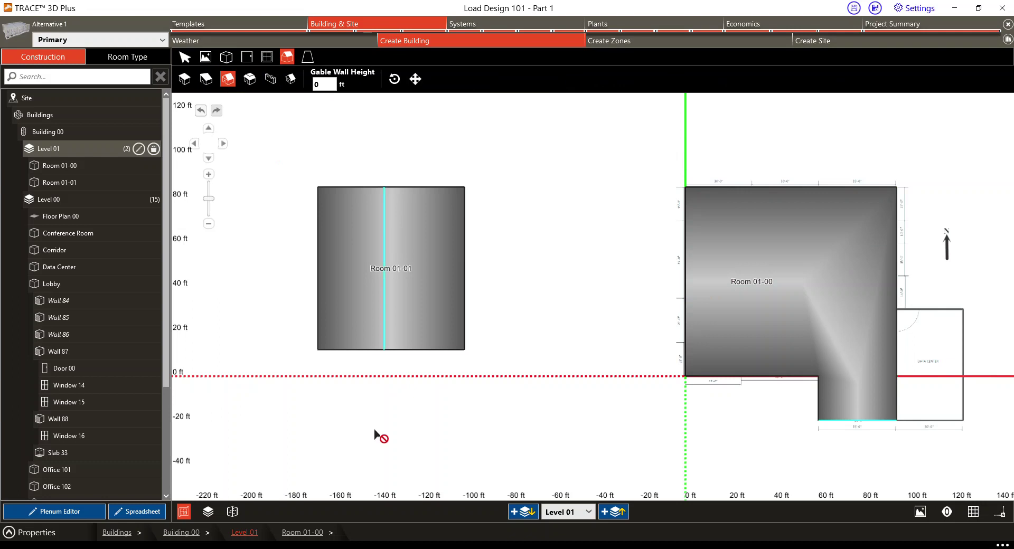
pyautogui.click(232, 512)
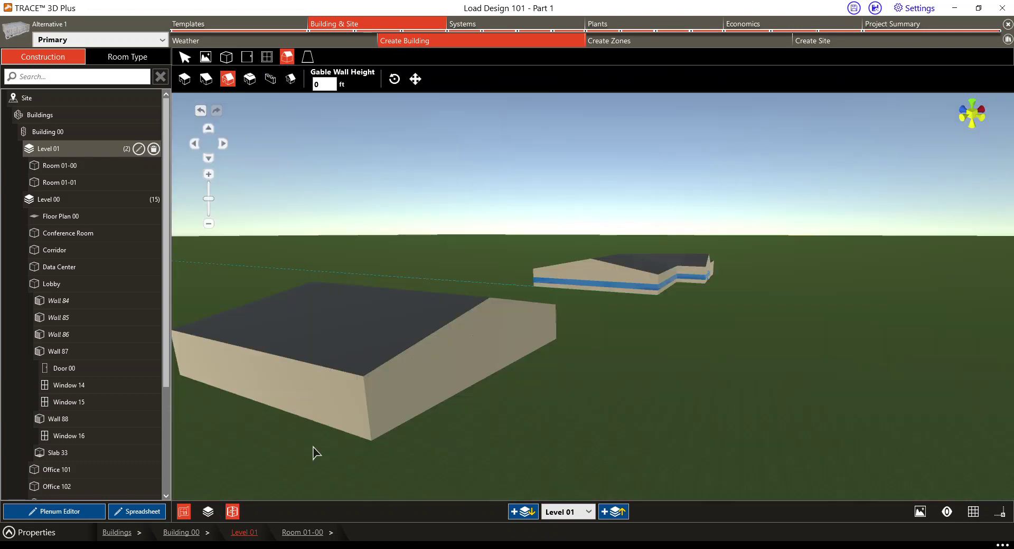
# Inspect the roofs in the slab and 3D views, then go back to the Level 01 plan for room drawing.
pyautogui.click(208, 512)
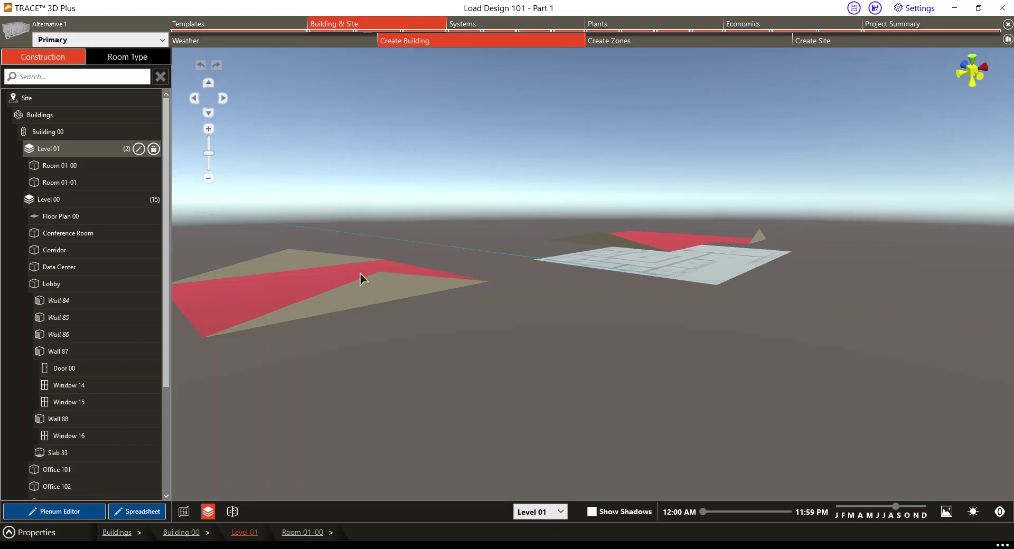
pyautogui.moveTo(359, 274); pyautogui.dragTo(376, 324)
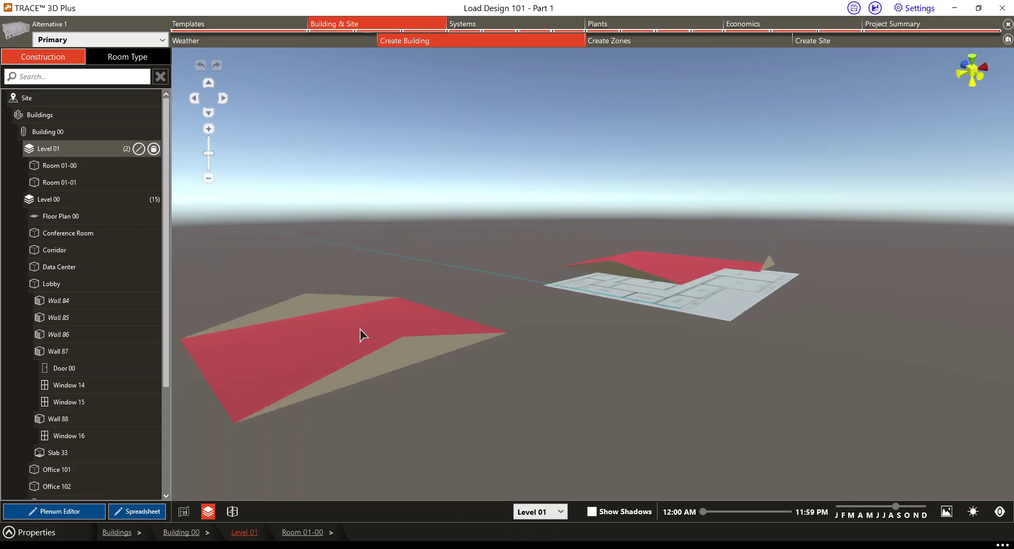
pyautogui.click(184, 513)
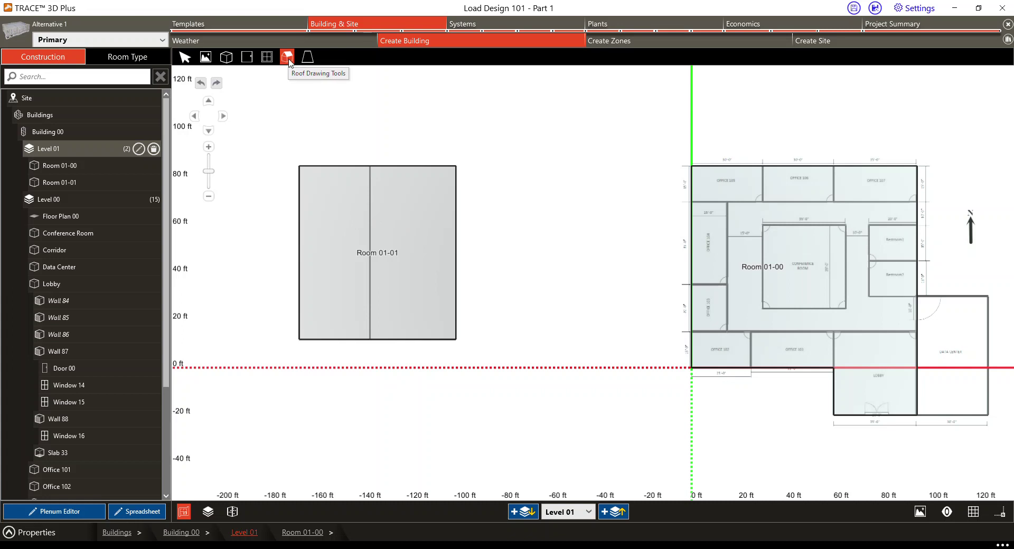
pyautogui.click(232, 512)
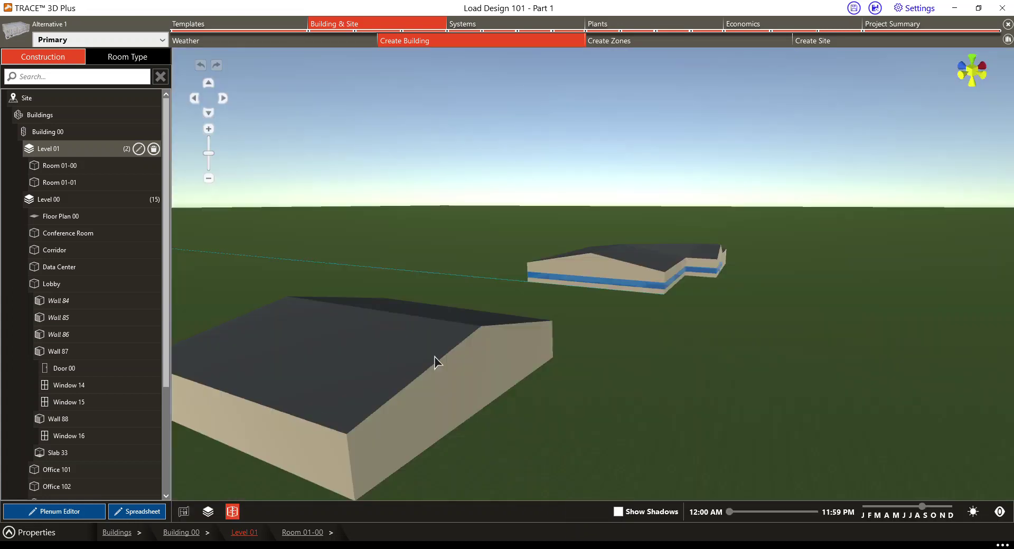
pyautogui.click(184, 512)
pyautogui.click(287, 57)
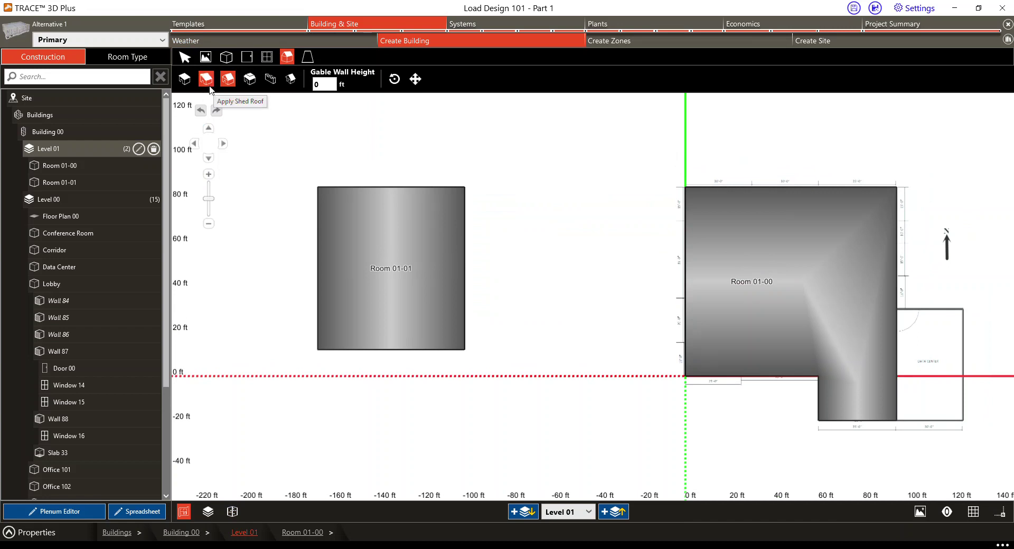
pyautogui.click(226, 58)
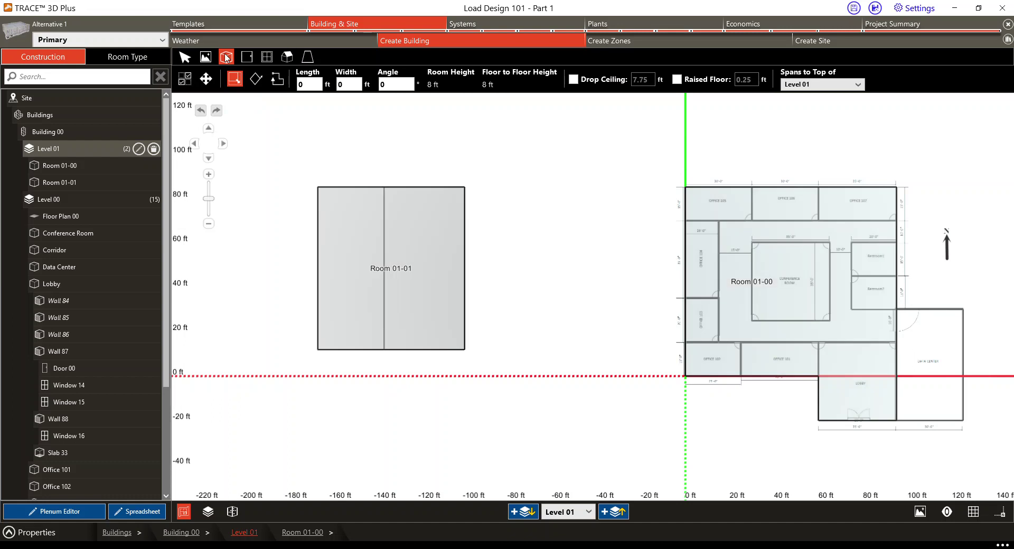
# Switch the plan back to Level 00 to show Rooms 00-14 and 00-15.
pyautogui.click(565, 512)
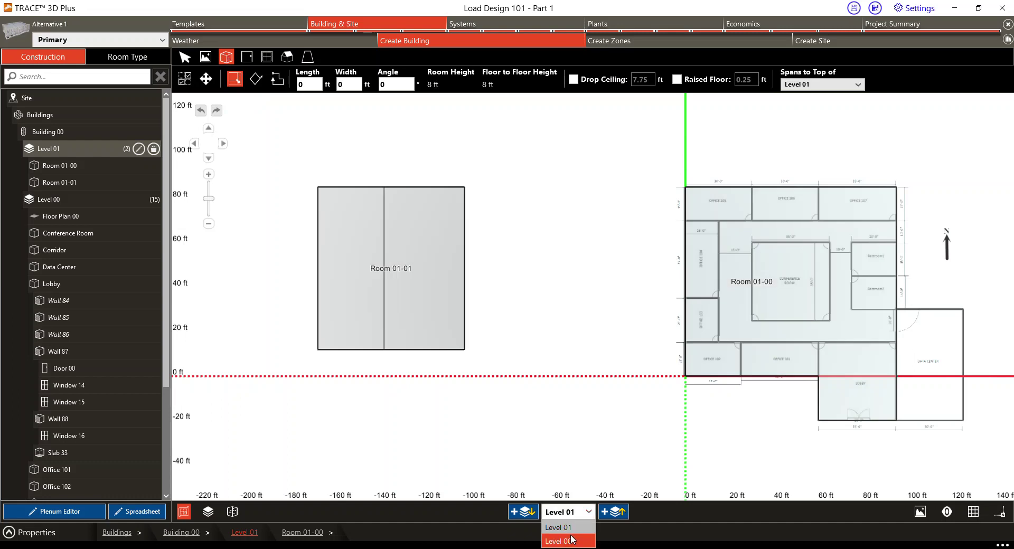
pyautogui.click(571, 539)
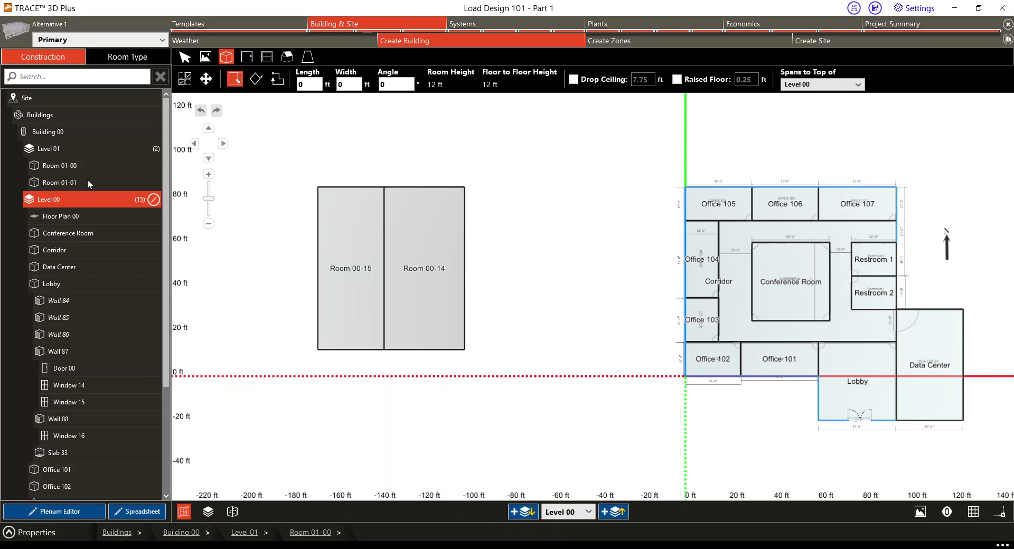
# Select Room 01-01 and return to the Level 00 floor plan.
pyautogui.click(60, 182)
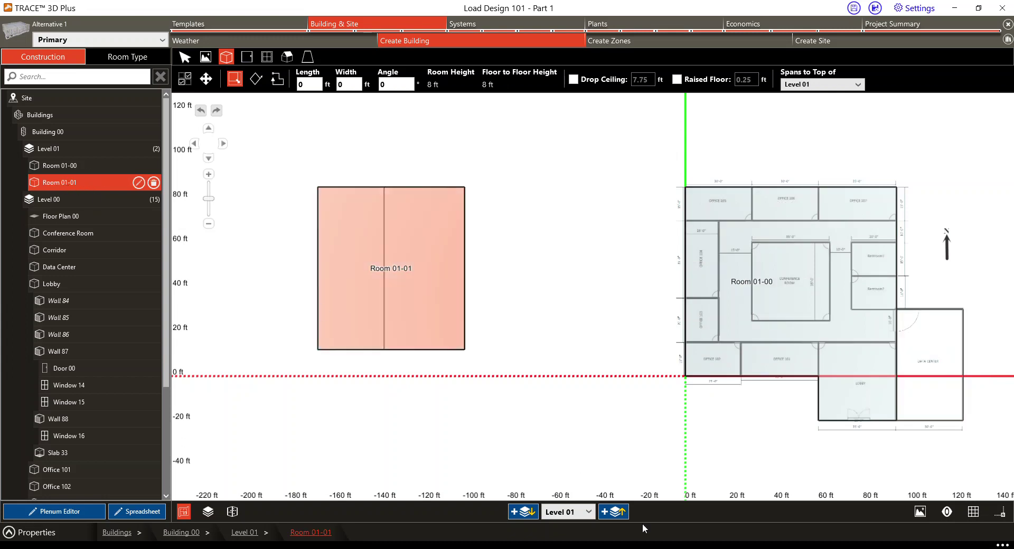
pyautogui.click(586, 513)
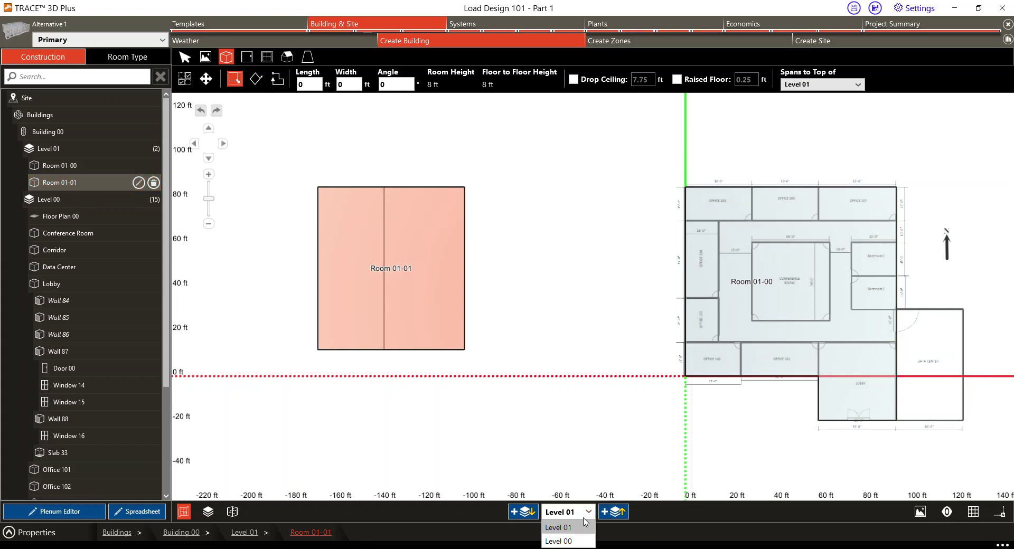
pyautogui.click(194, 100)
pyautogui.click(184, 79)
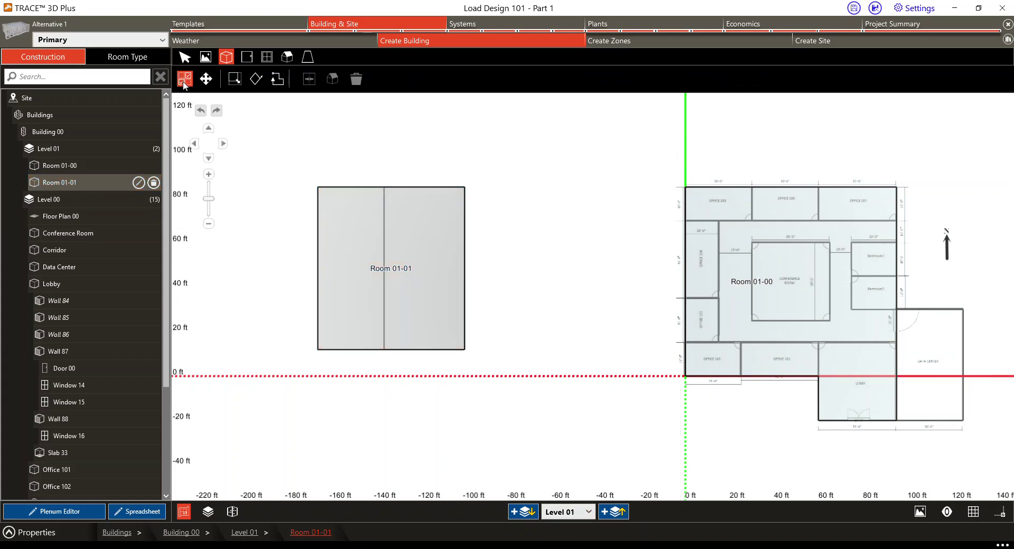
pyautogui.click(85, 183)
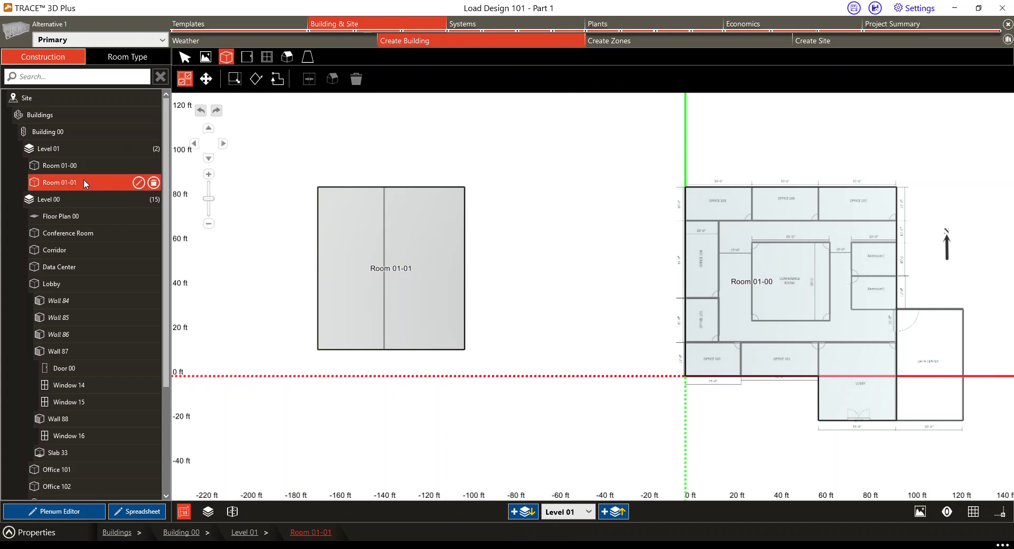
pyautogui.click(581, 512)
pyautogui.click(561, 538)
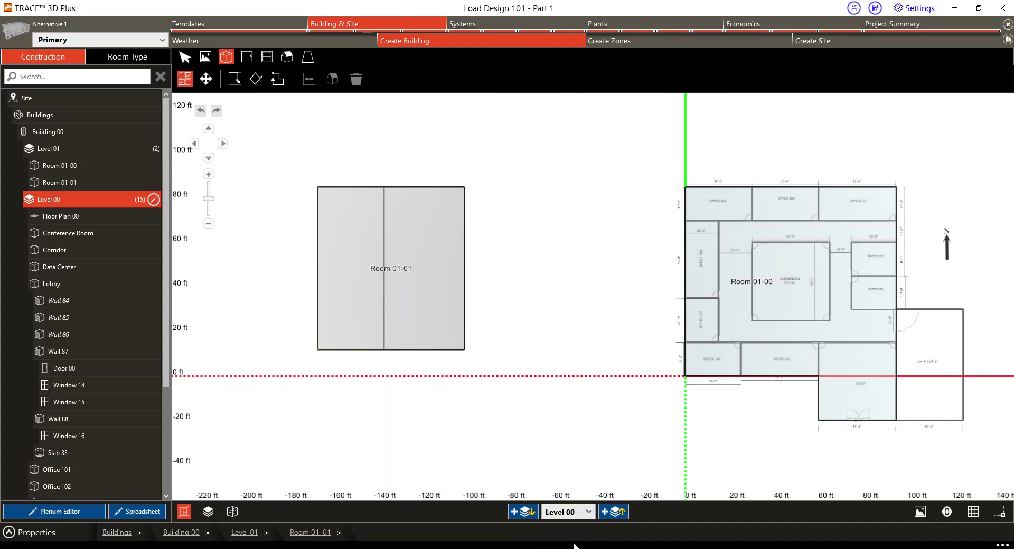
pyautogui.click(103, 185)
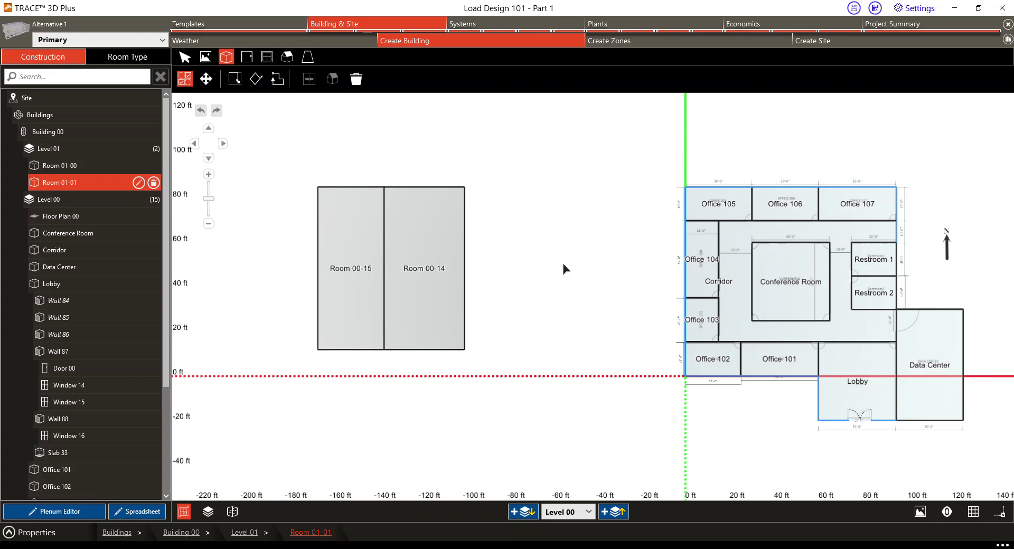
# Add Room 00-14 to the selection and merge, using Room 00-14 as the basis.
pyautogui.click(429, 246)
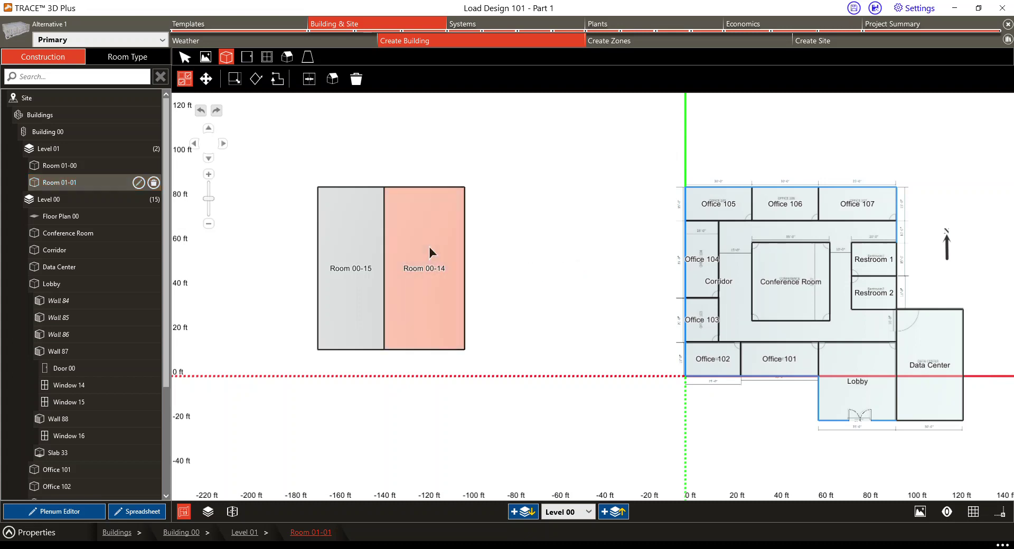
pyautogui.click(333, 79)
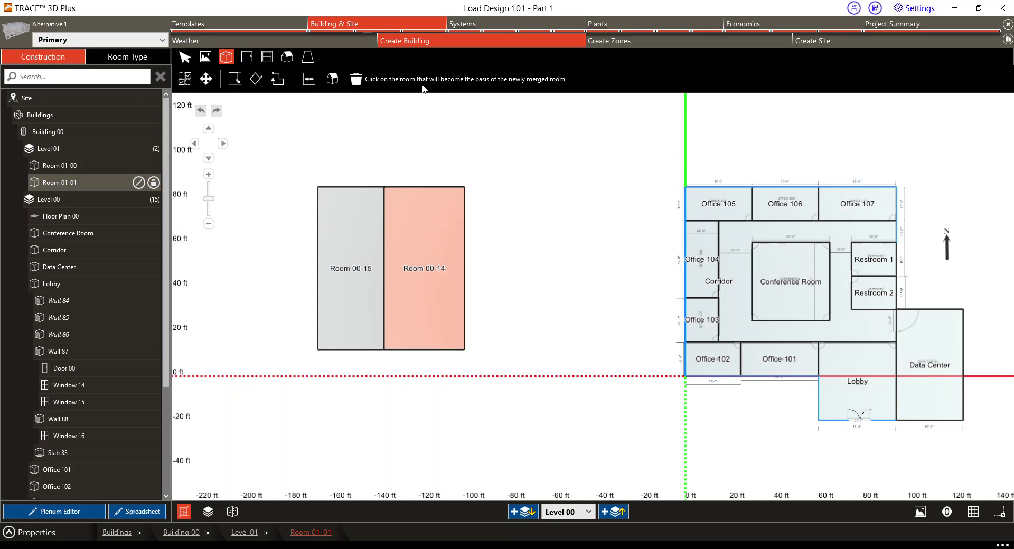
pyautogui.click(437, 245)
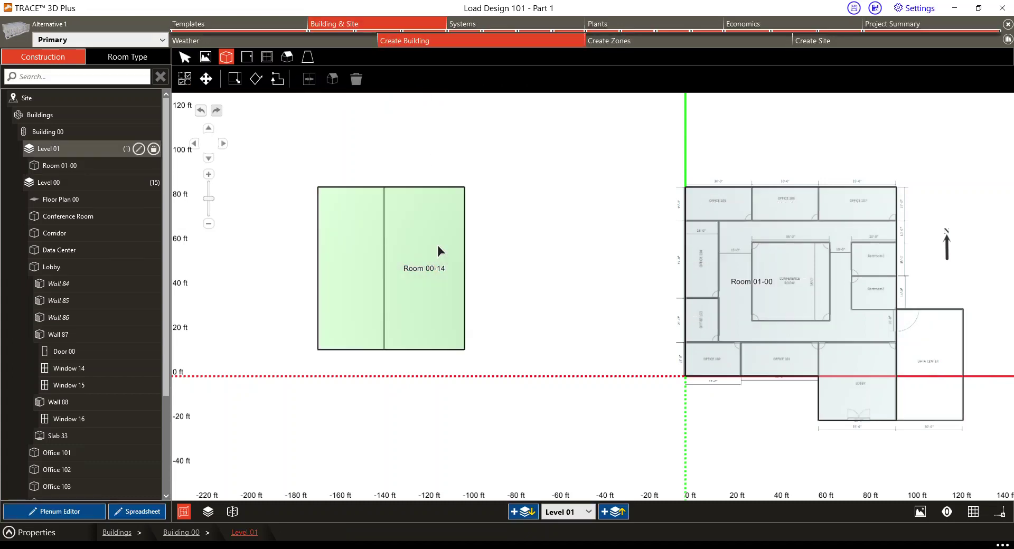
pyautogui.click(212, 513)
# Show both buildings in rendered 3D and uncheck Show Walls to expose the floor slabs.
pyautogui.scroll(-2, 475, 342)
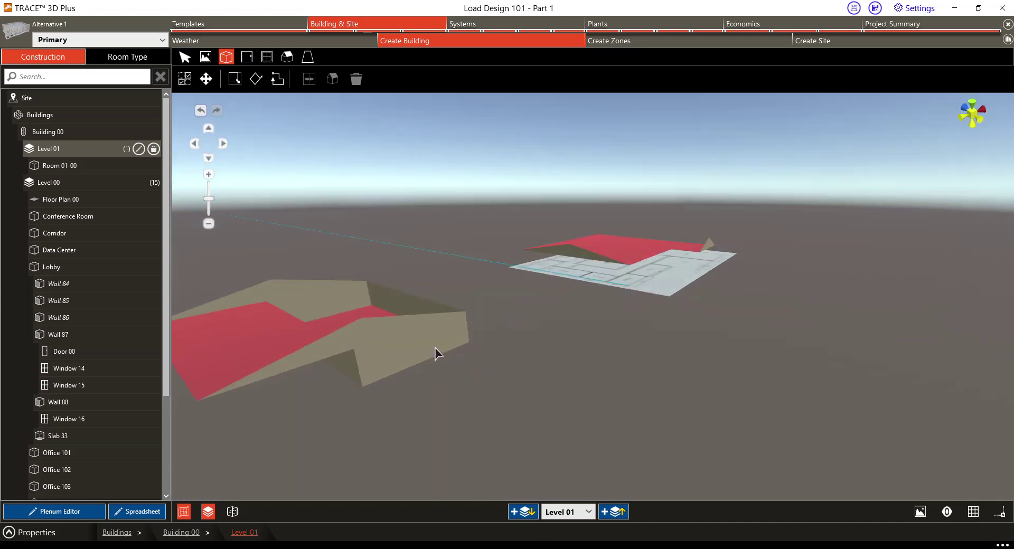
pyautogui.moveTo(438, 353); pyautogui.dragTo(363, 373, button='right')
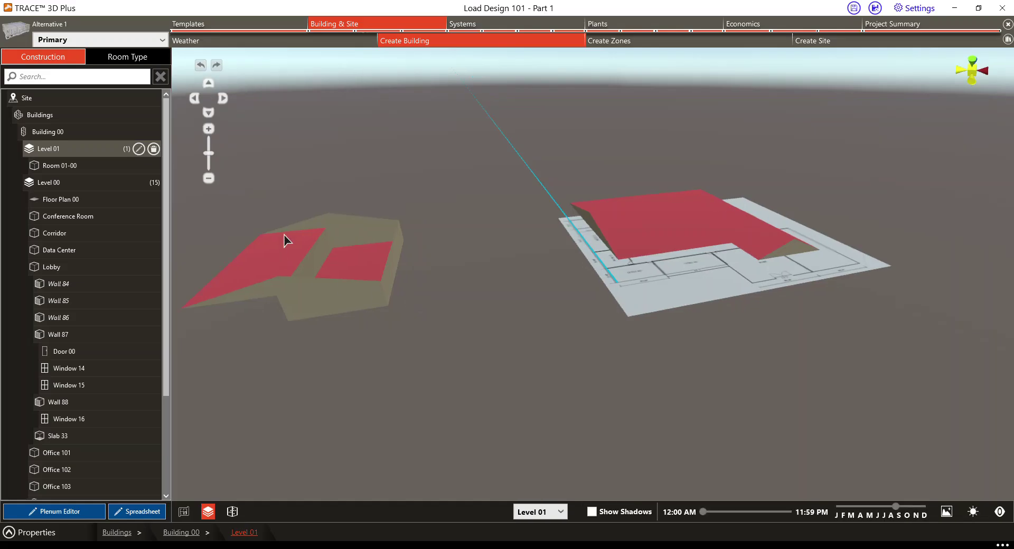
pyautogui.moveTo(284, 241); pyautogui.dragTo(385, 275, button='middle')
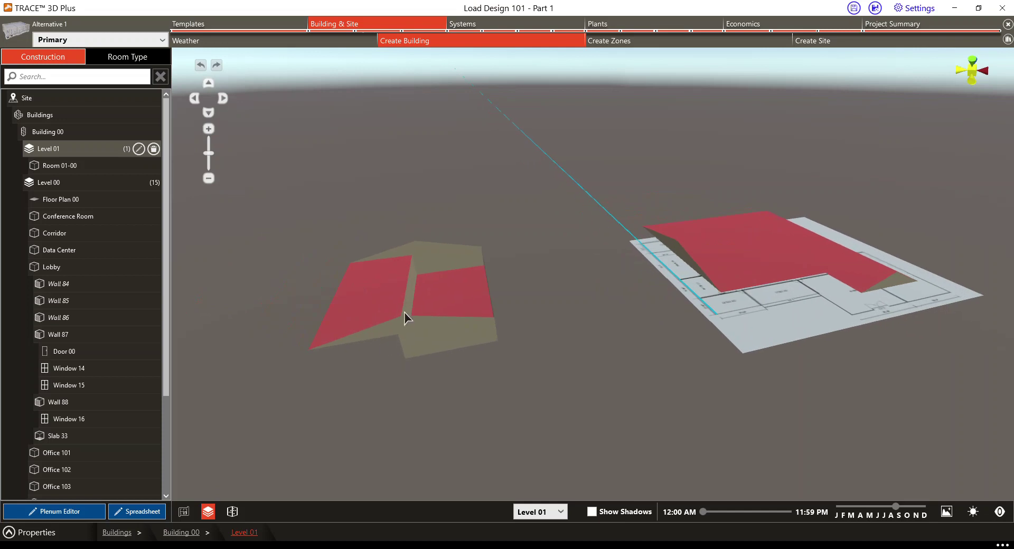
pyautogui.click(233, 511)
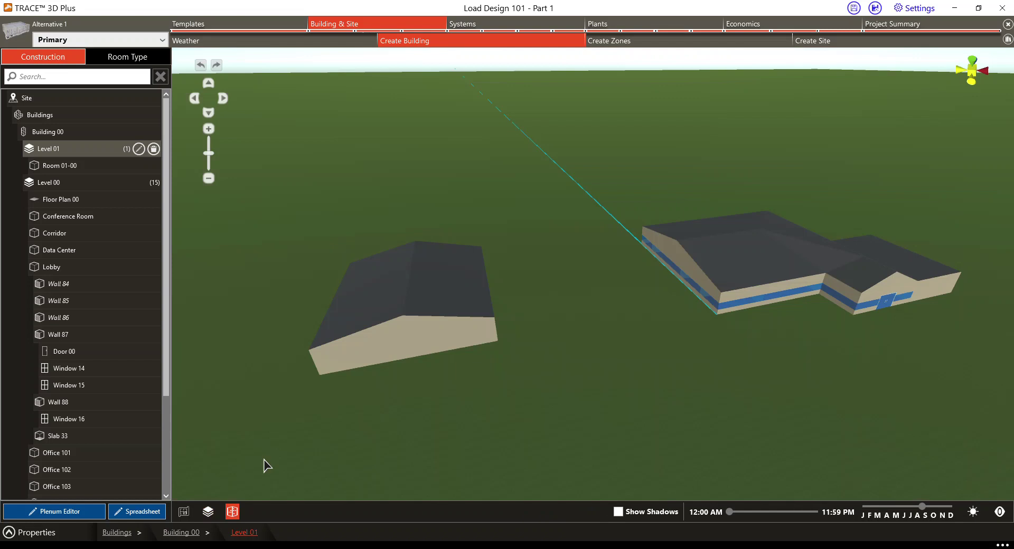
pyautogui.click(1000, 513)
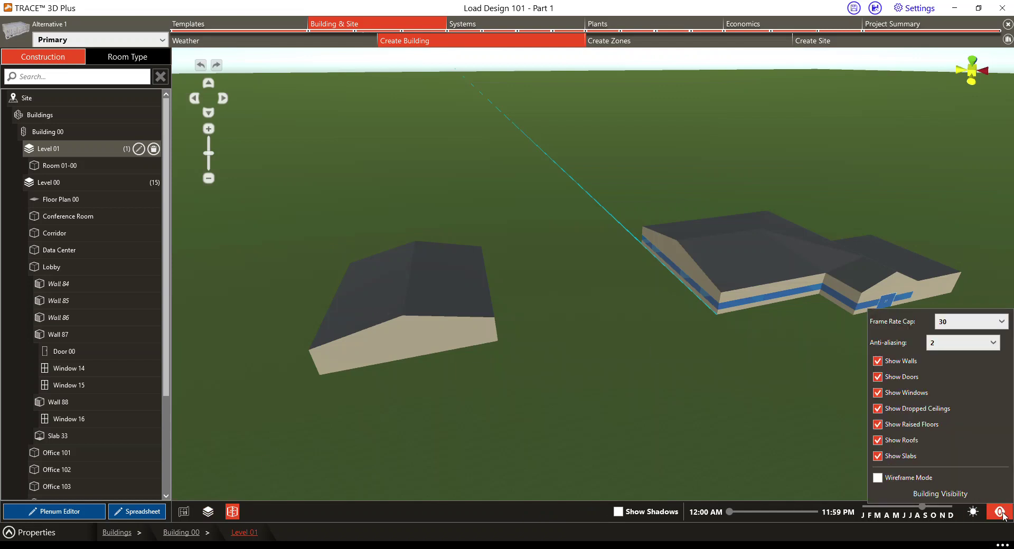
pyautogui.click(878, 362)
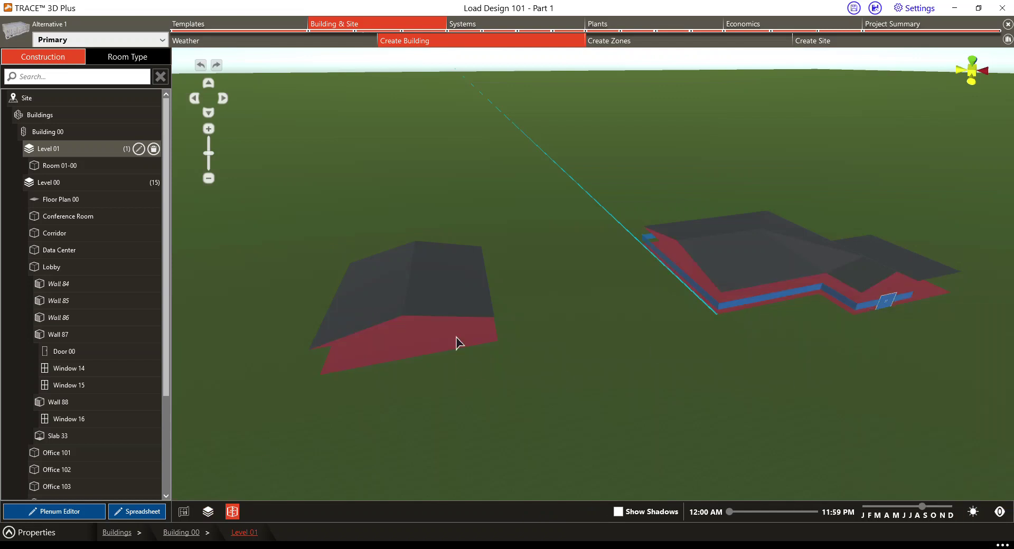
pyautogui.moveTo(455, 344); pyautogui.dragTo(472, 249, button='right')
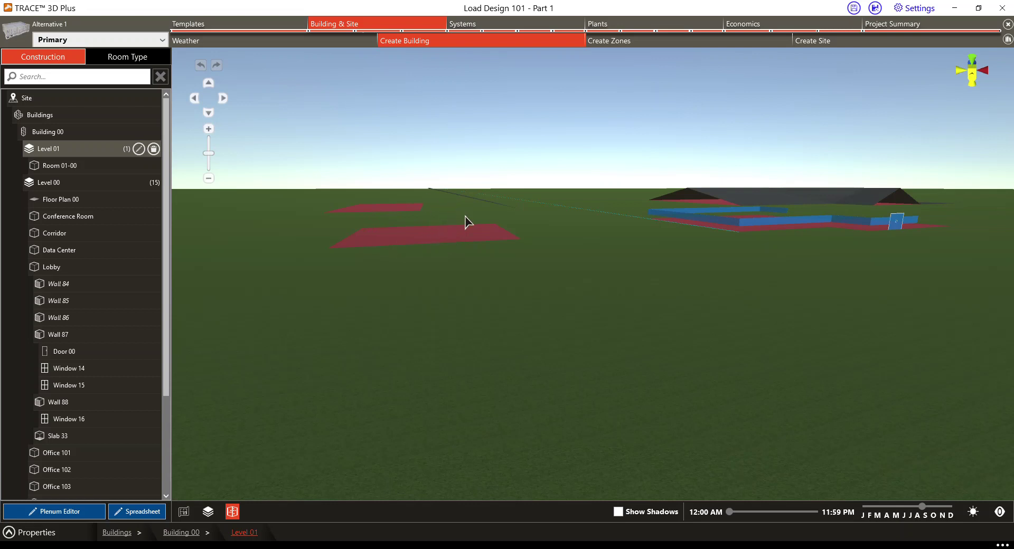
# Turn Show Walls back on in the 3-D view.
pyautogui.click(184, 511)
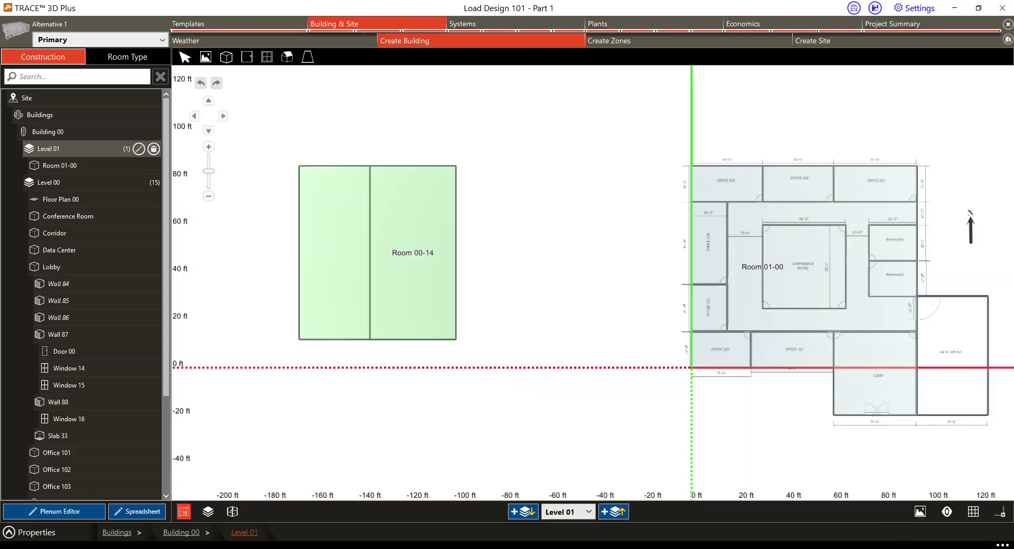
pyautogui.moveTo(588, 281); pyautogui.dragTo(398, 251)
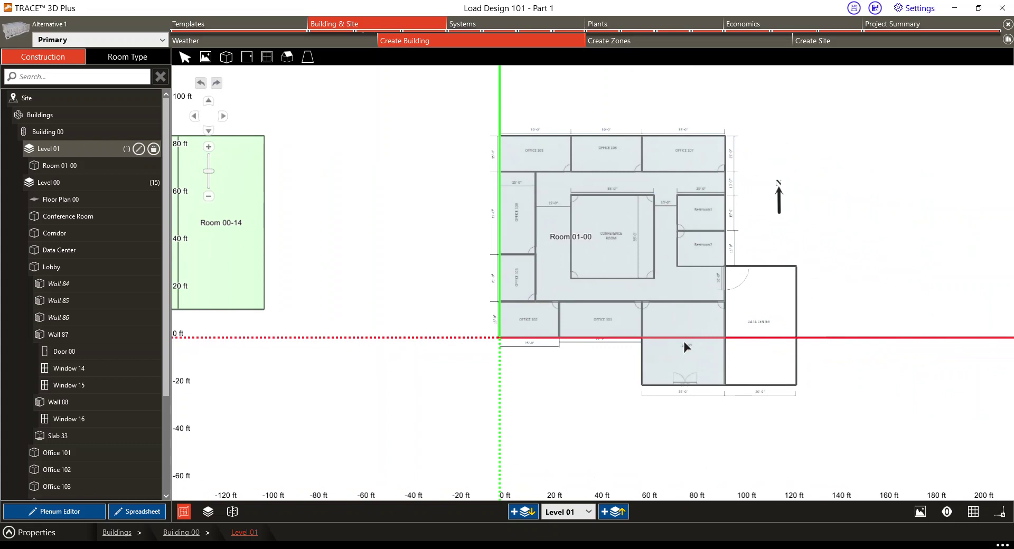
pyautogui.click(211, 515)
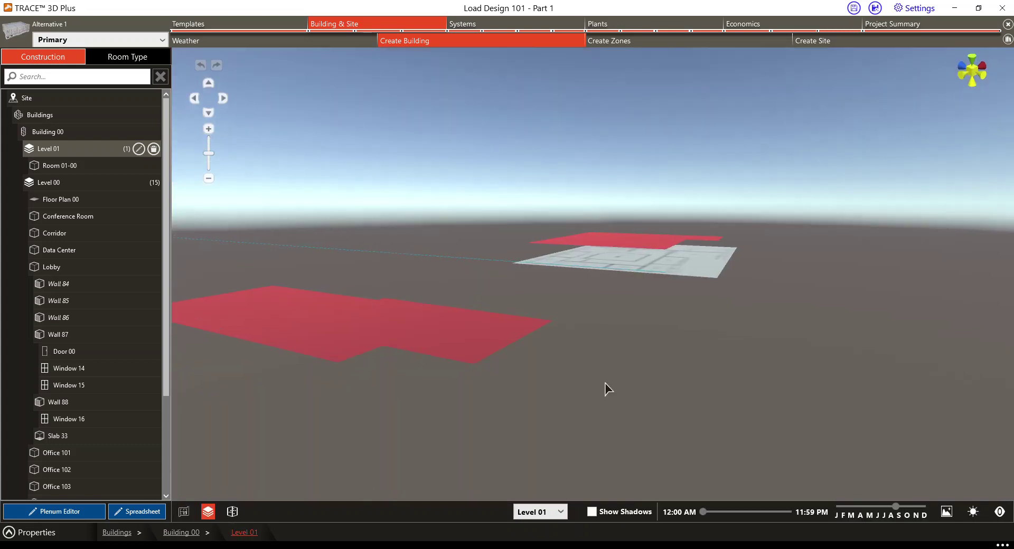
pyautogui.click(999, 511)
pyautogui.click(877, 376)
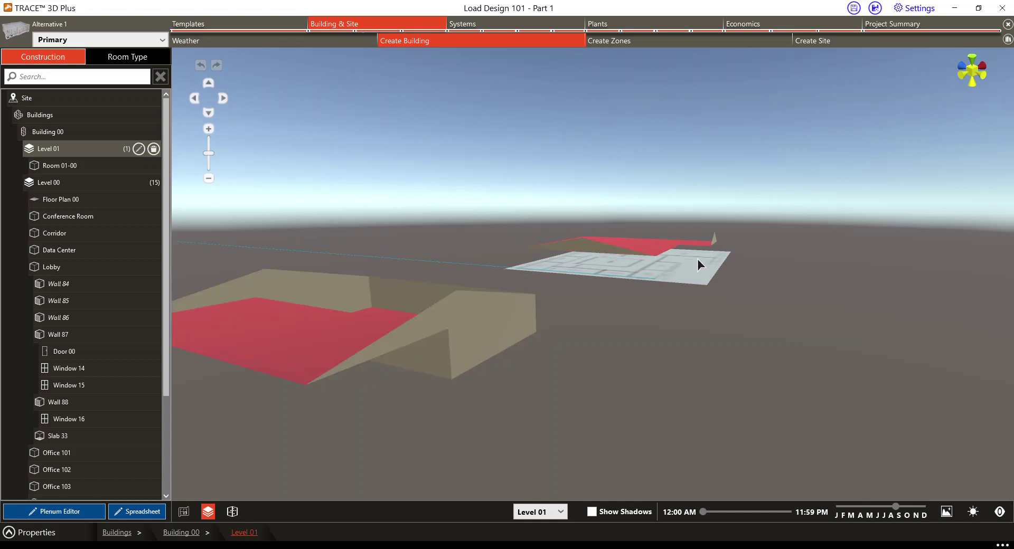
# Check the merged room's roof in 3D, then return to the 2-D floor plan.
pyautogui.moveTo(698, 259); pyautogui.dragTo(706, 303, button='middle')
pyautogui.moveTo(731, 350); pyautogui.dragTo(606, 347, button='middle')
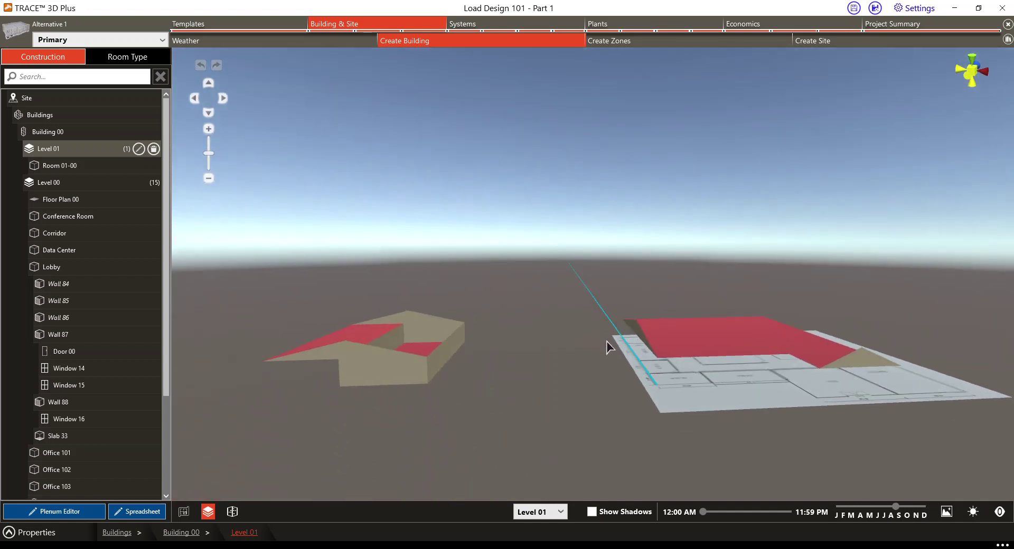
pyautogui.moveTo(838, 353); pyautogui.dragTo(798, 358, button='middle')
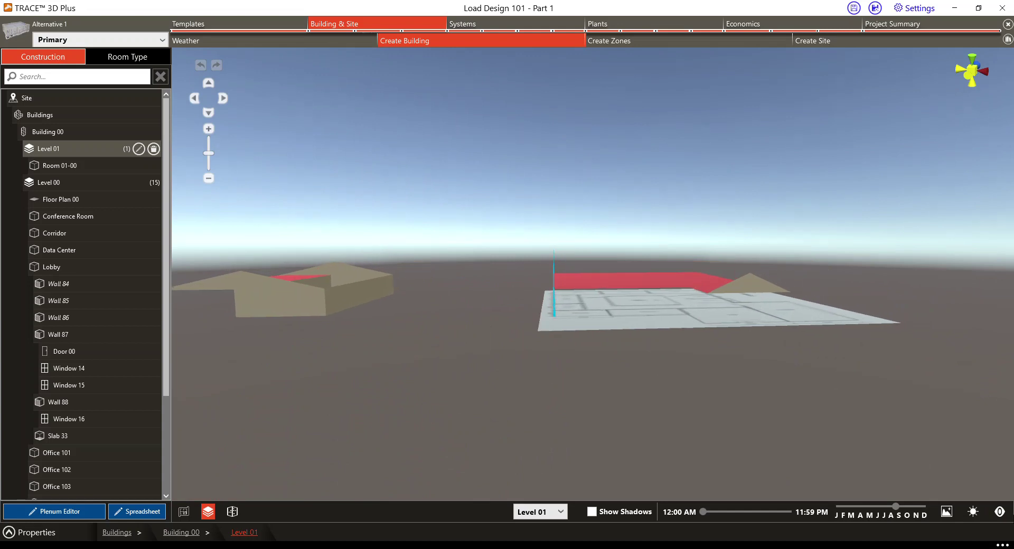
pyautogui.click(184, 512)
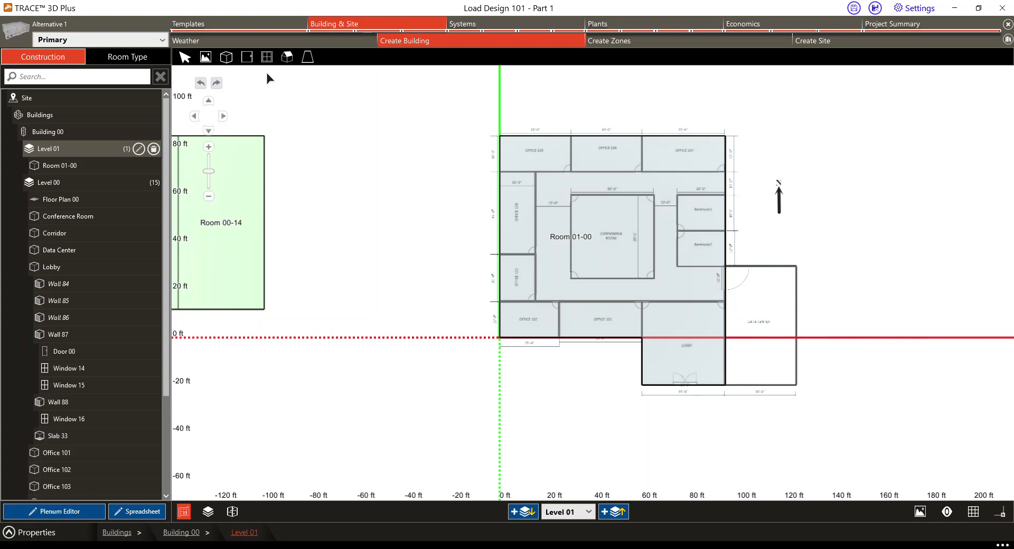
# With room selection on and Level 00 shown, select Room 01-00 and the Lobby.
pyautogui.click(223, 61)
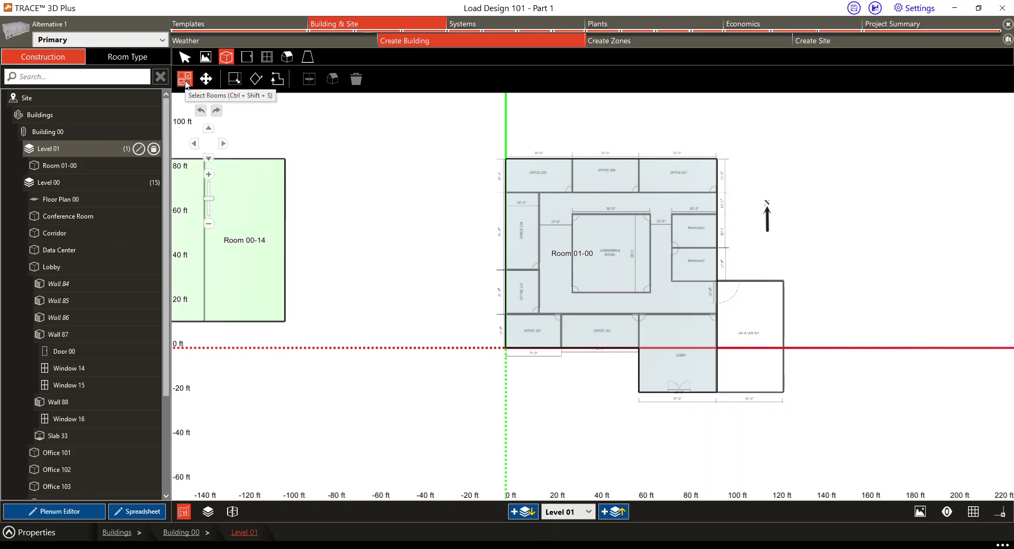
pyautogui.click(185, 80)
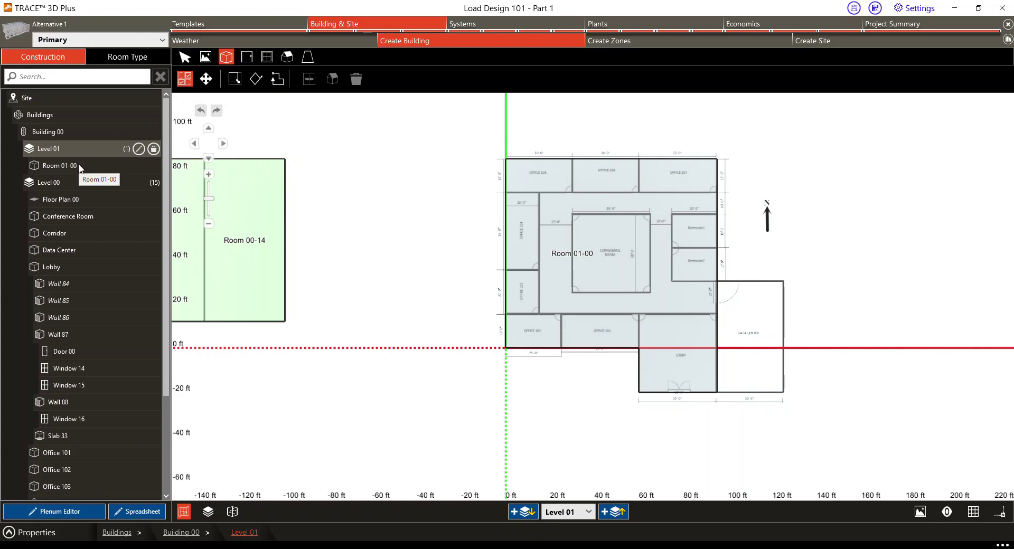
pyautogui.click(580, 512)
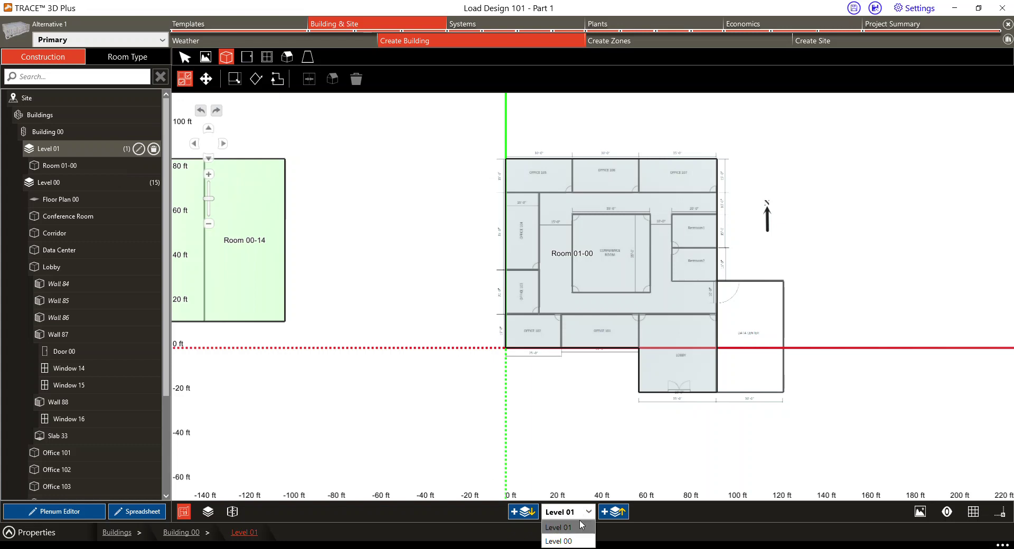
pyautogui.click(559, 542)
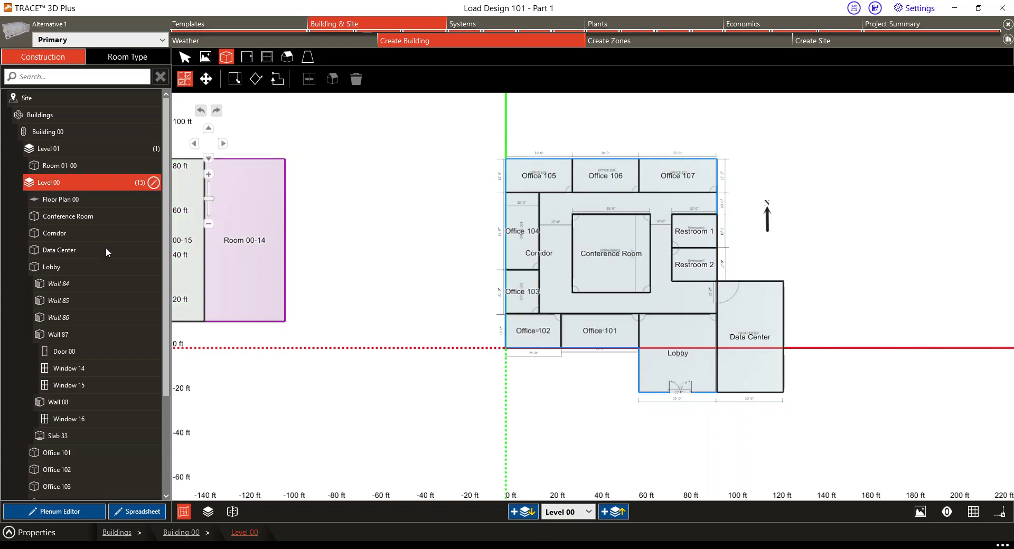
pyautogui.click(79, 166)
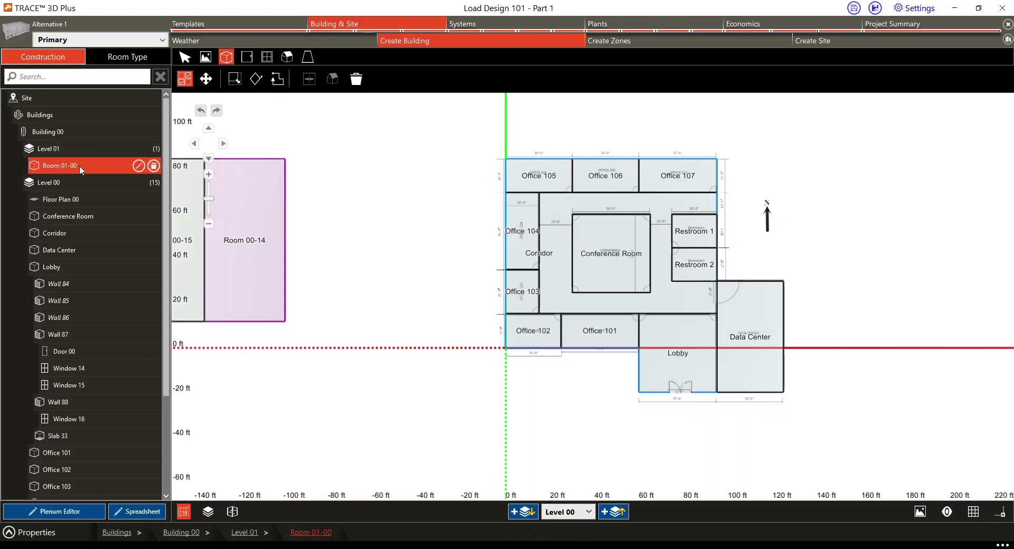
pyautogui.click(670, 351)
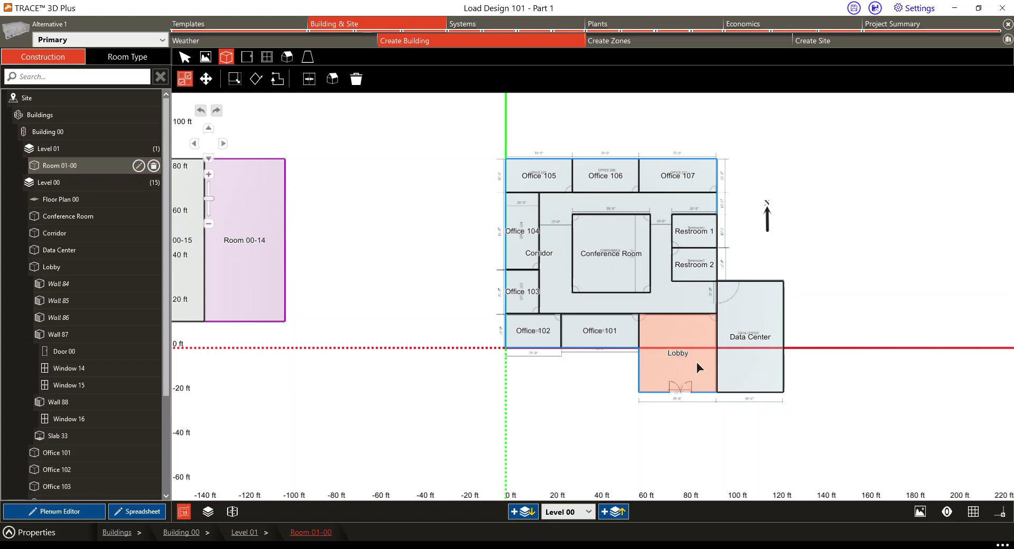
# Merge the two rooms into the Lobby, keeping the roof configuration.
pyautogui.click(332, 78)
pyautogui.click(333, 79)
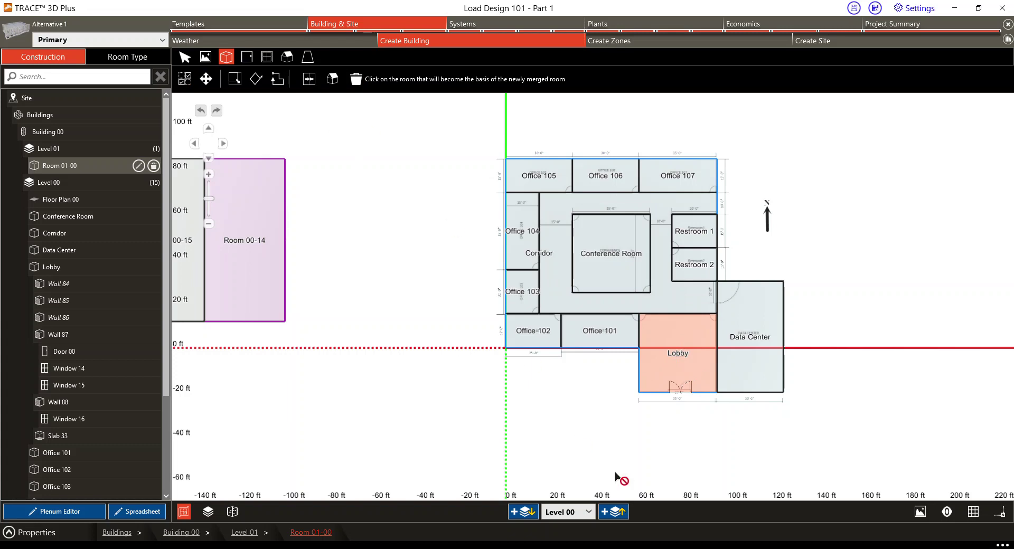
pyautogui.click(671, 355)
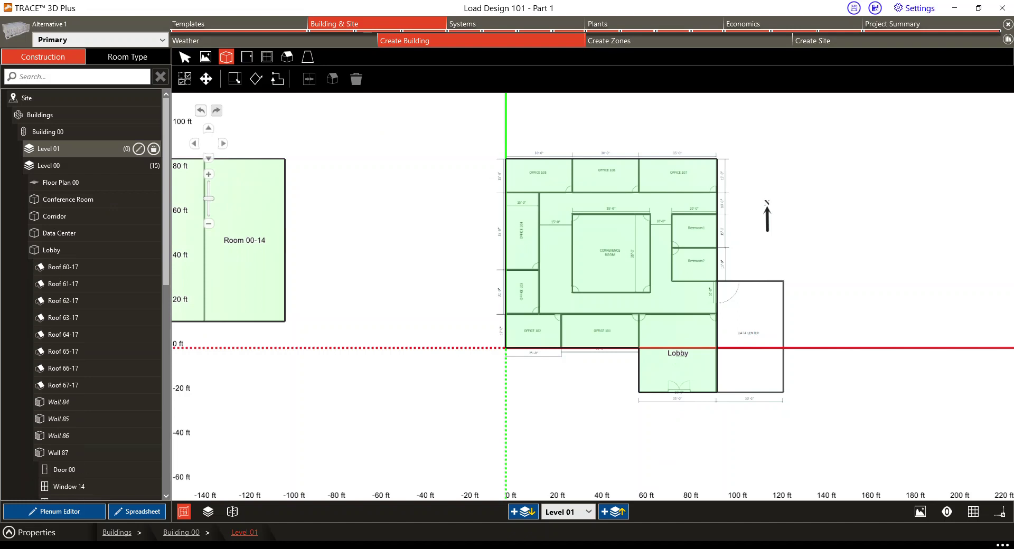
# Show the building in 3-D and zoom in on the merged Lobby's red roof.
pyautogui.click(208, 512)
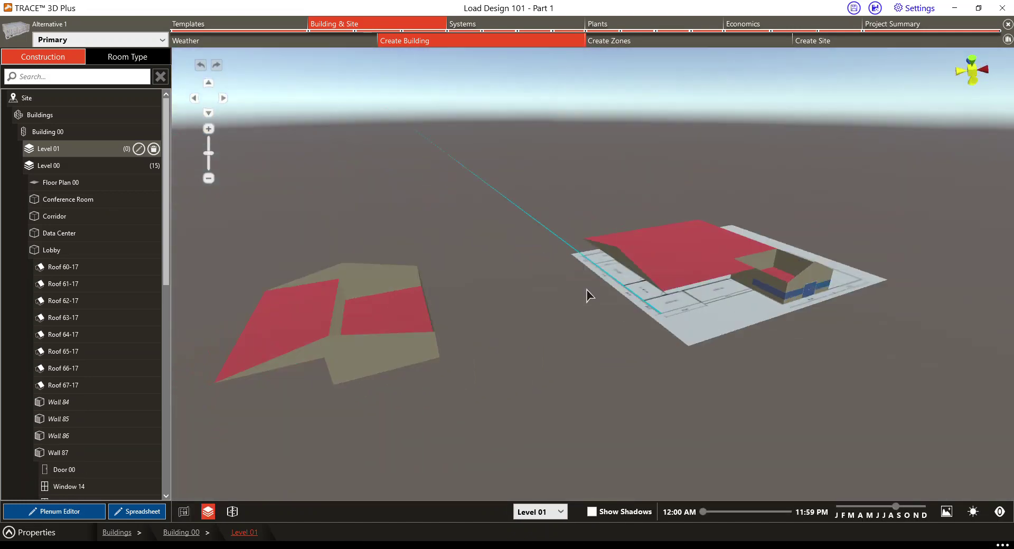
pyautogui.scroll(3, 507, 284)
pyautogui.scroll(5, 747, 341)
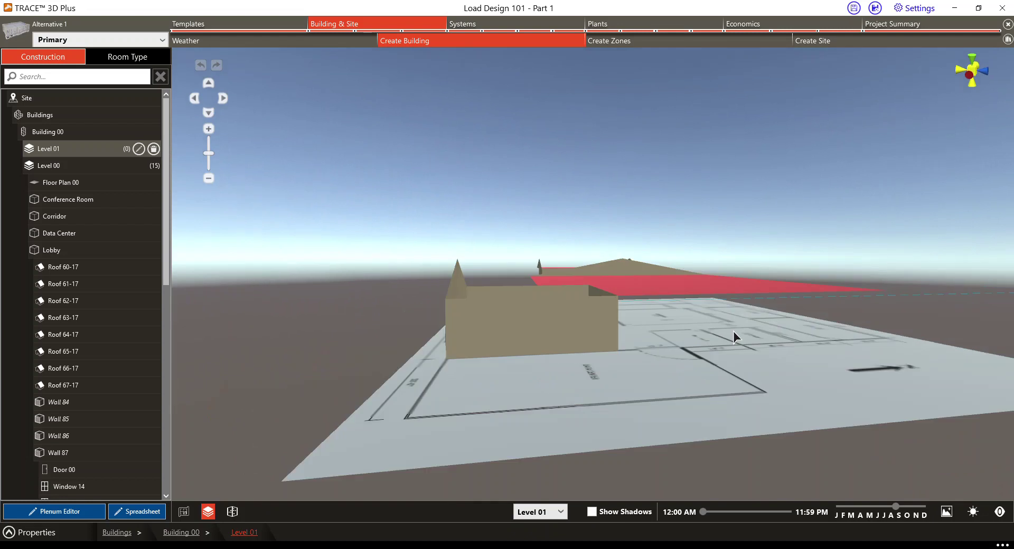
pyautogui.scroll(3, 734, 332)
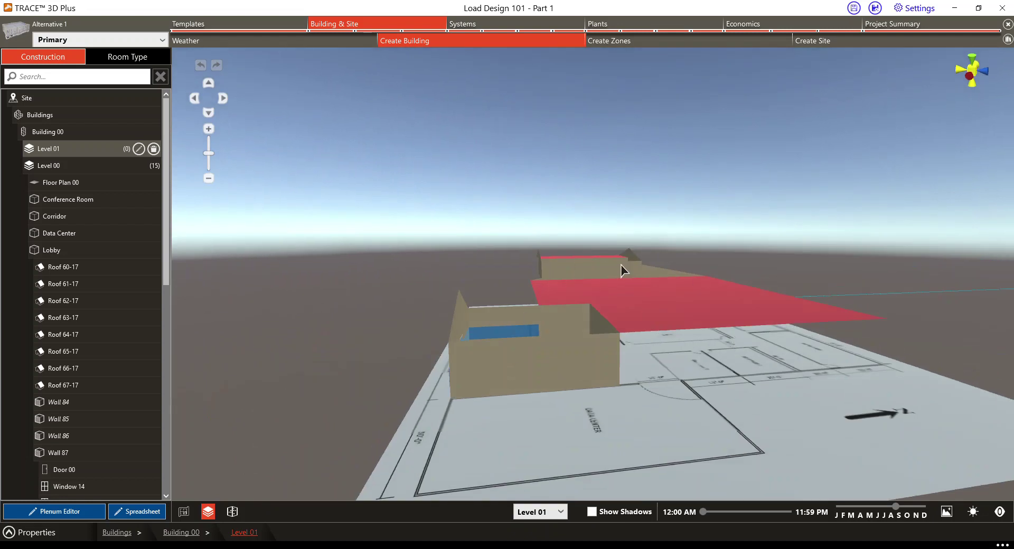